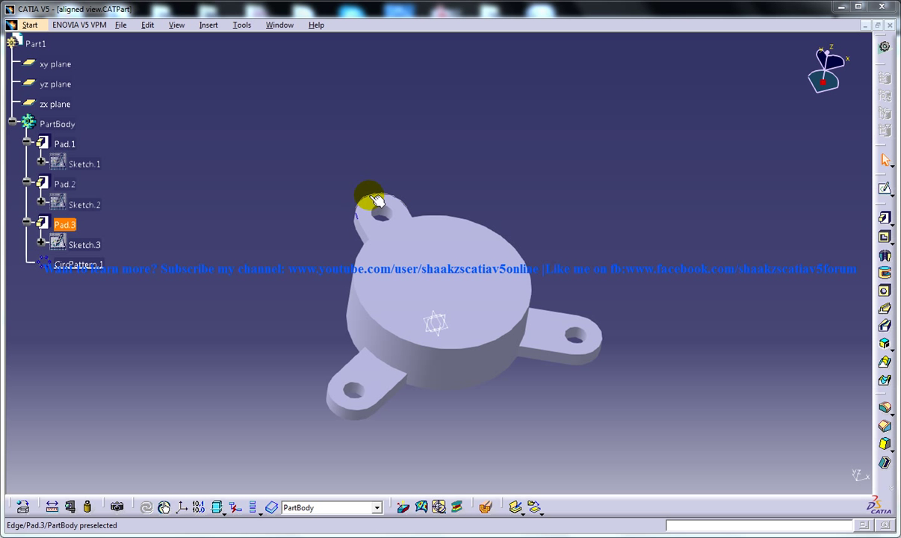
- Orbit and zoom the flange part to inspect it
{"action": "middle_click_drag", "start_coordinate": [364, 234], "coordinate": [379, 308]}
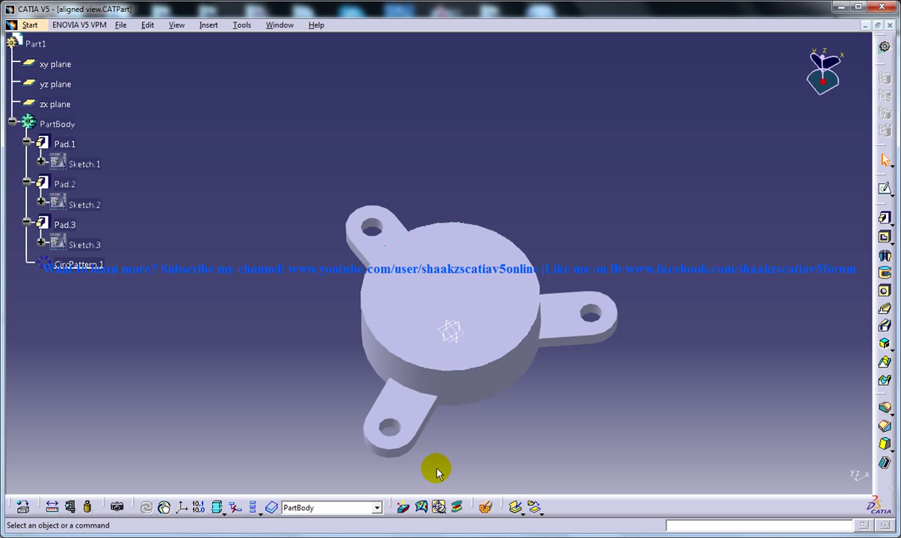
{"action": "middle_click_drag", "start_coordinate": [441, 472], "coordinate": [420, 363]}
{"action": "scroll", "coordinate": [437, 338], "scroll_direction": "up", "scroll_amount": 3}
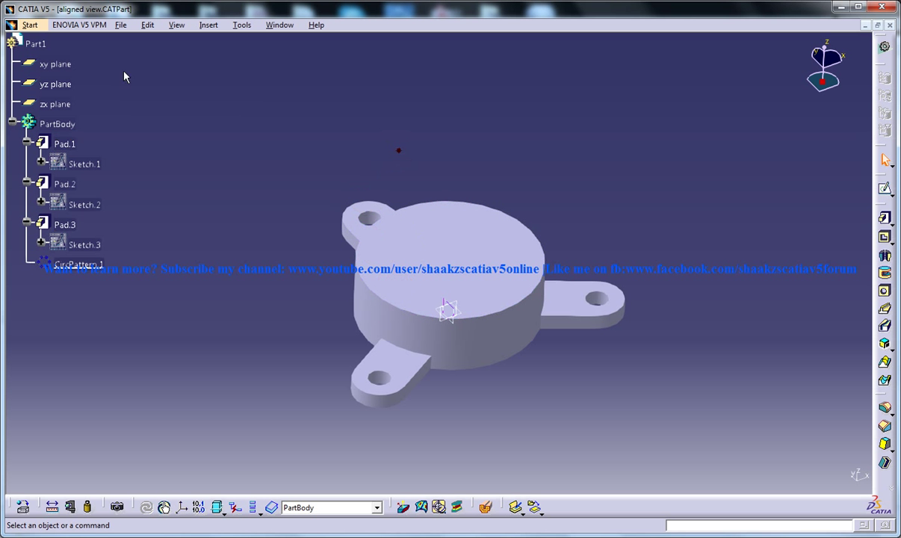
- Create a new Drafting drawing with the default A0 ISO sheet
{"action": "left_click", "coordinate": [30, 25]}
{"action": "mouse_move", "coordinate": [66, 54]}
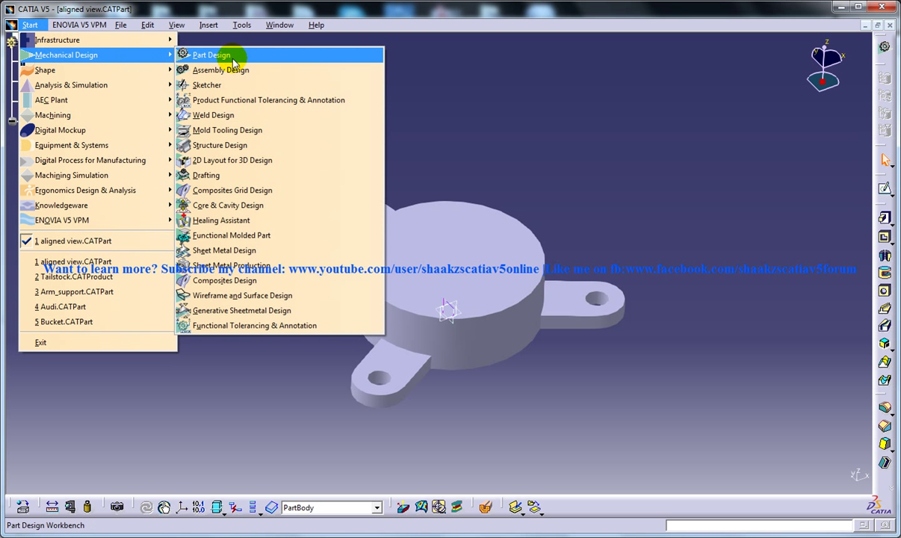
{"action": "left_click", "coordinate": [206, 174]}
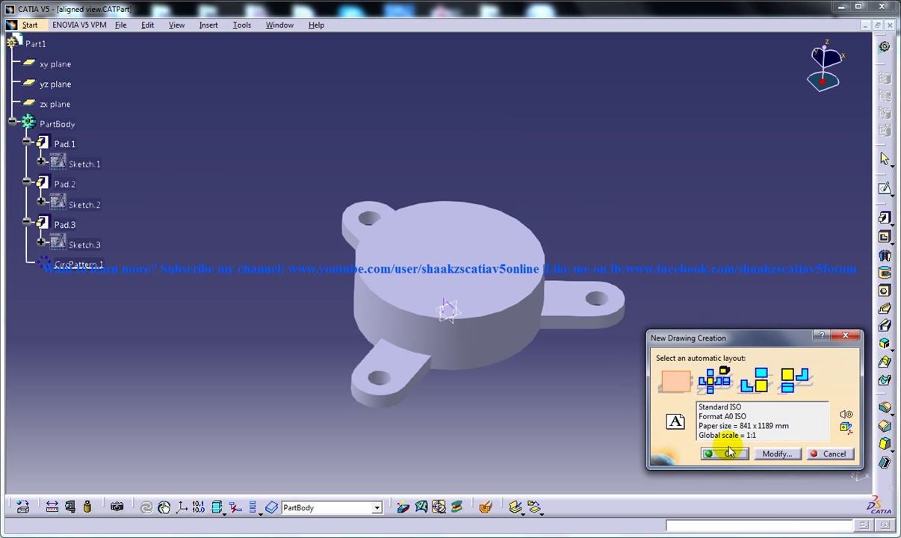
{"action": "left_click", "coordinate": [724, 454]}
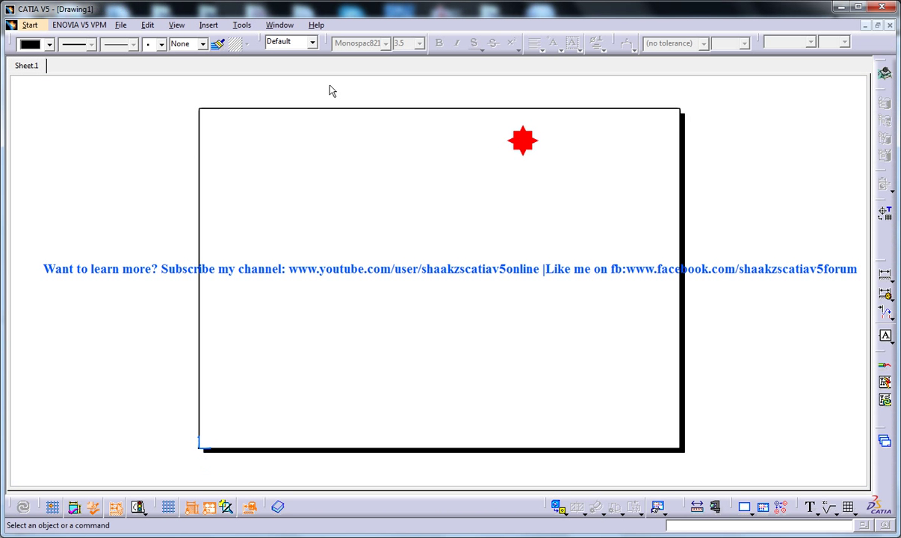
- Start the Front View projection command from Insert > Views > Projections
{"action": "left_click", "coordinate": [242, 25]}
{"action": "mouse_move", "coordinate": [281, 28]}
{"action": "mouse_move", "coordinate": [209, 25]}
{"action": "mouse_move", "coordinate": [221, 60]}
{"action": "mouse_move", "coordinate": [353, 60]}
{"action": "left_click", "coordinate": [453, 77]}
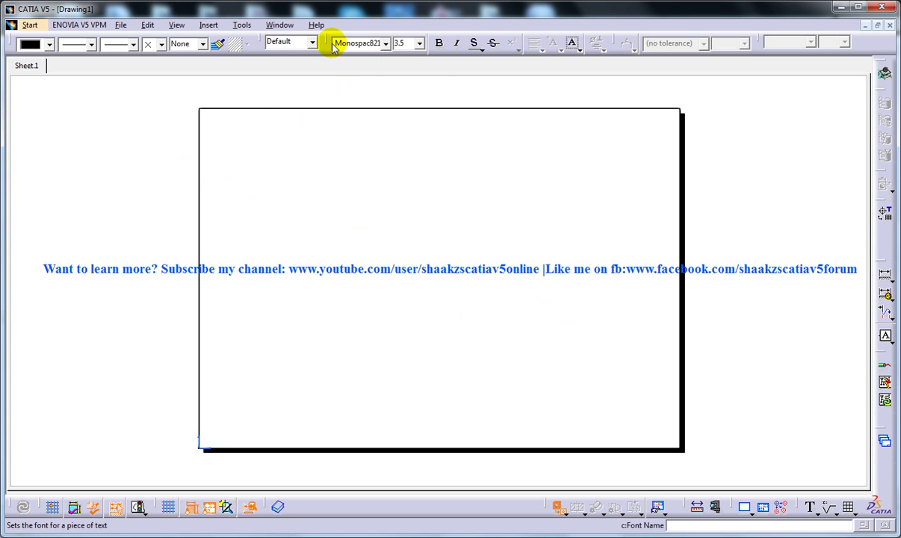
- Pick the flange face in the part window and place the 1:1 Front view on the sheet
{"action": "left_click", "coordinate": [280, 25]}
{"action": "left_click", "coordinate": [328, 102]}
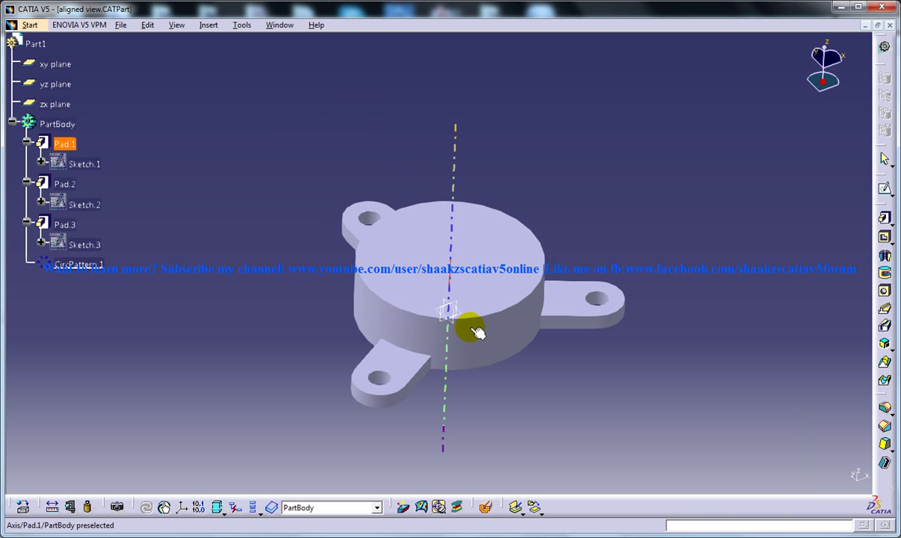
{"action": "left_click", "coordinate": [459, 312]}
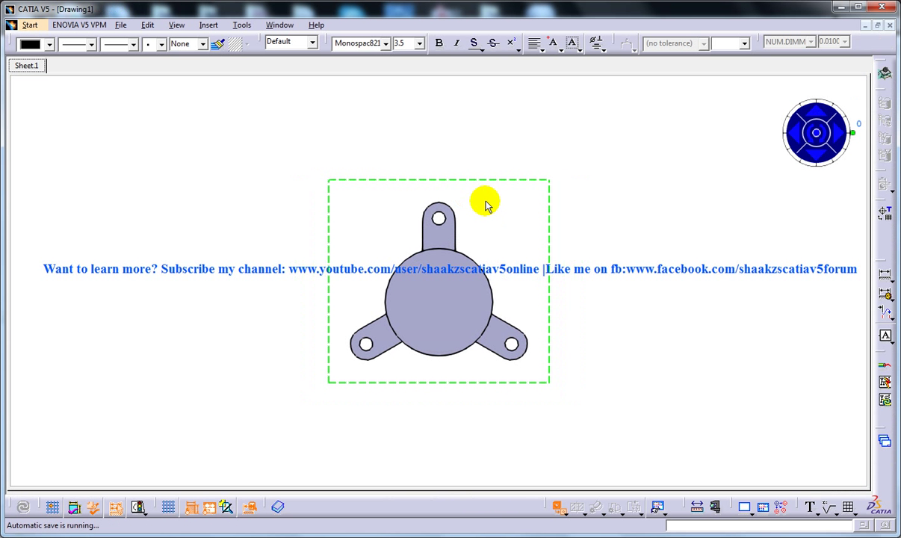
{"action": "left_click", "coordinate": [484, 203]}
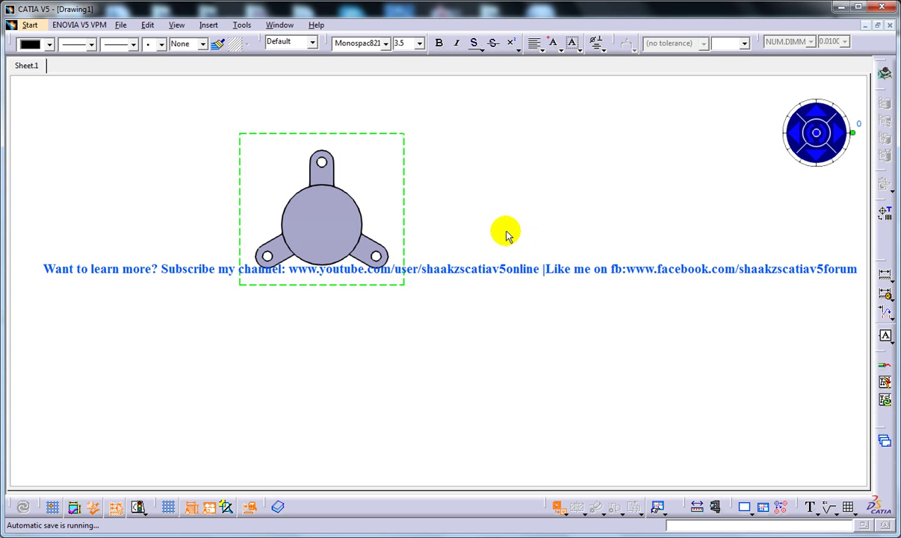
{"action": "left_click", "coordinate": [507, 233]}
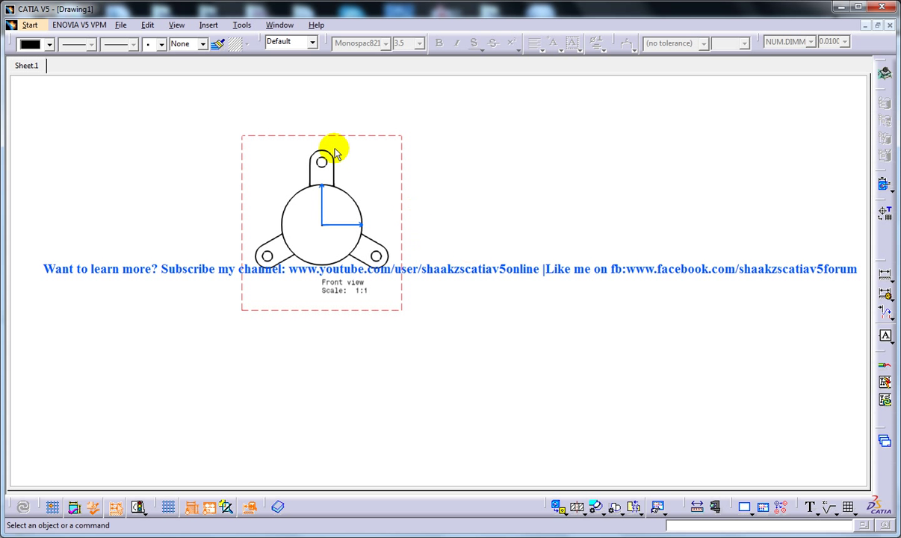
- Project a top view of the flange below the front view
{"action": "left_click", "coordinate": [209, 25]}
{"action": "mouse_move", "coordinate": [247, 61]}
{"action": "mouse_move", "coordinate": [344, 78]}
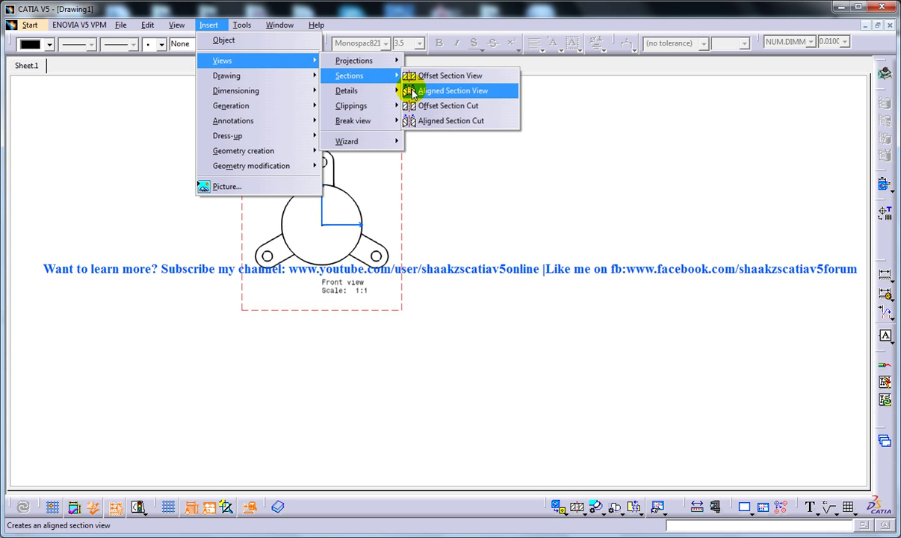
{"action": "left_click", "coordinate": [394, 21]}
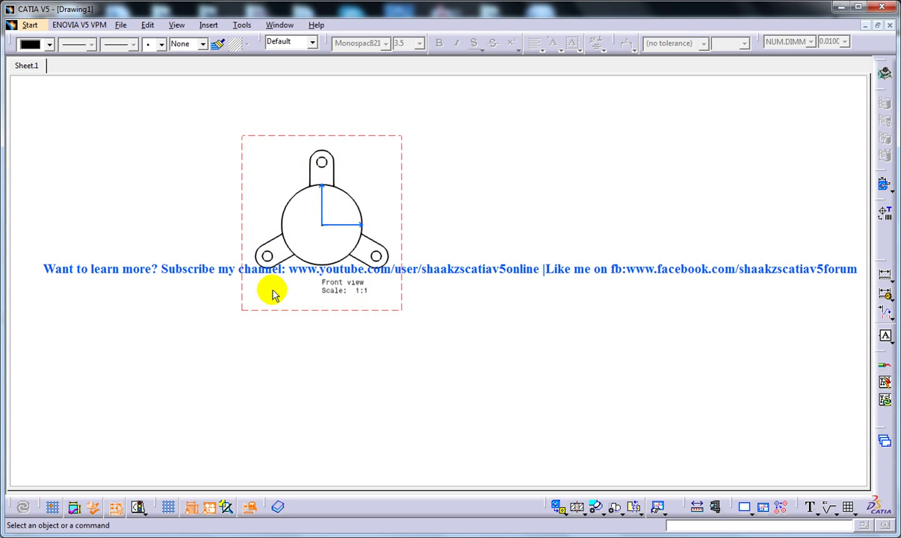
{"action": "left_click", "coordinate": [241, 25]}
{"action": "mouse_move", "coordinate": [210, 24]}
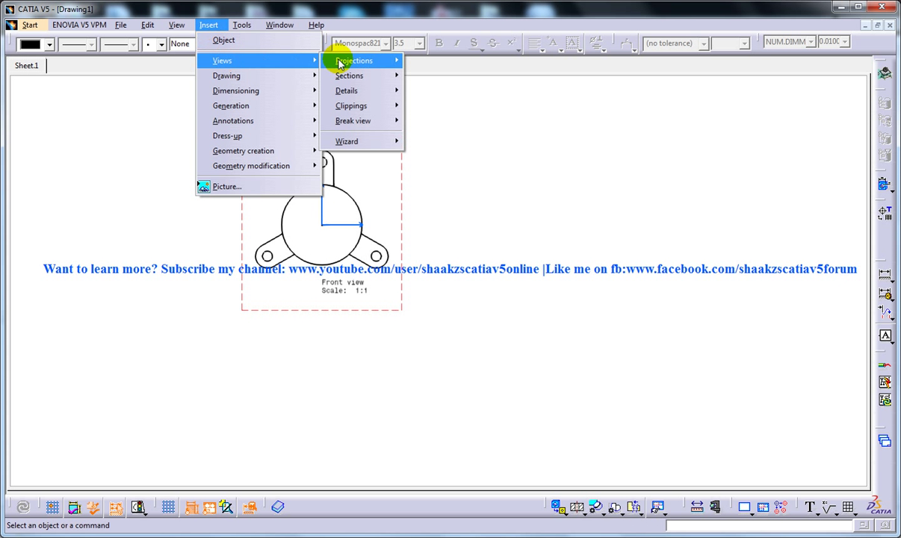
{"action": "mouse_move", "coordinate": [341, 61]}
{"action": "left_click", "coordinate": [430, 106]}
{"action": "left_click", "coordinate": [356, 360]}
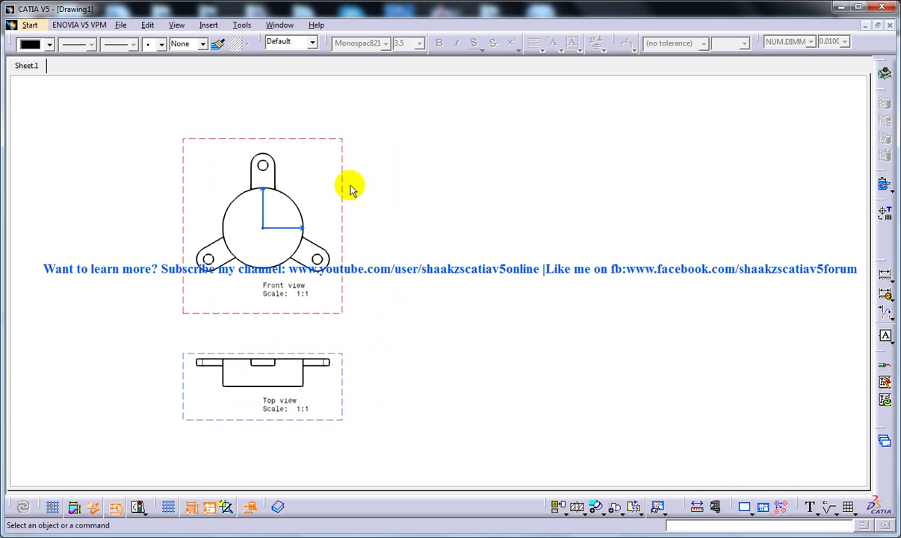
- Project a left view of the flange beside the front view
{"action": "left_click", "coordinate": [217, 25]}
{"action": "mouse_move", "coordinate": [281, 63]}
{"action": "mouse_move", "coordinate": [359, 60]}
{"action": "left_click", "coordinate": [489, 106]}
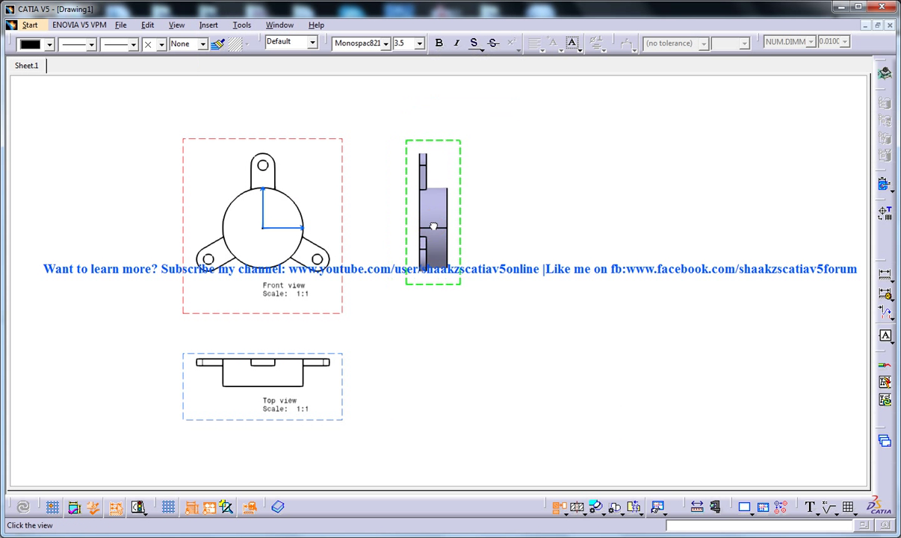
{"action": "left_click", "coordinate": [435, 259]}
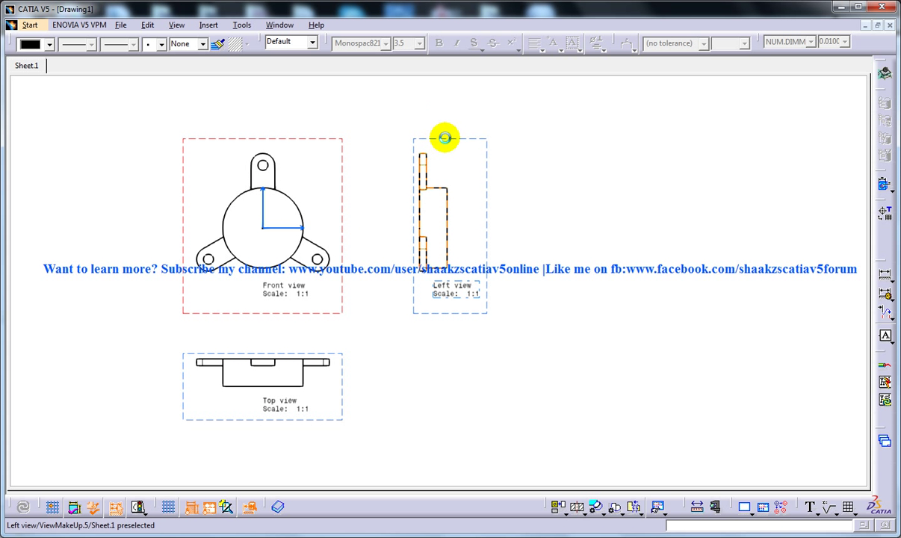
{"action": "double_click", "coordinate": [450, 141]}
{"action": "left_click", "coordinate": [208, 25]}
{"action": "left_click", "coordinate": [243, 60]}
{"action": "left_click", "coordinate": [350, 77]}
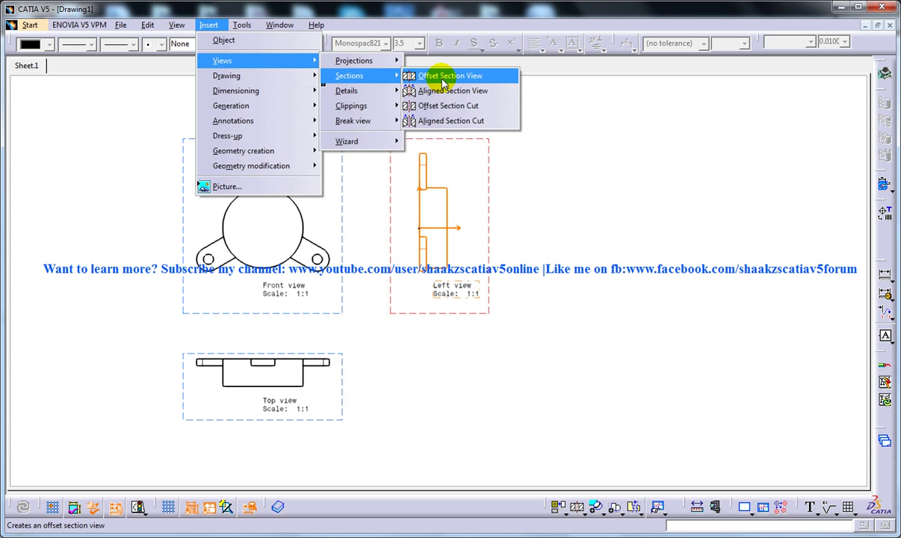
{"action": "left_click", "coordinate": [450, 90]}
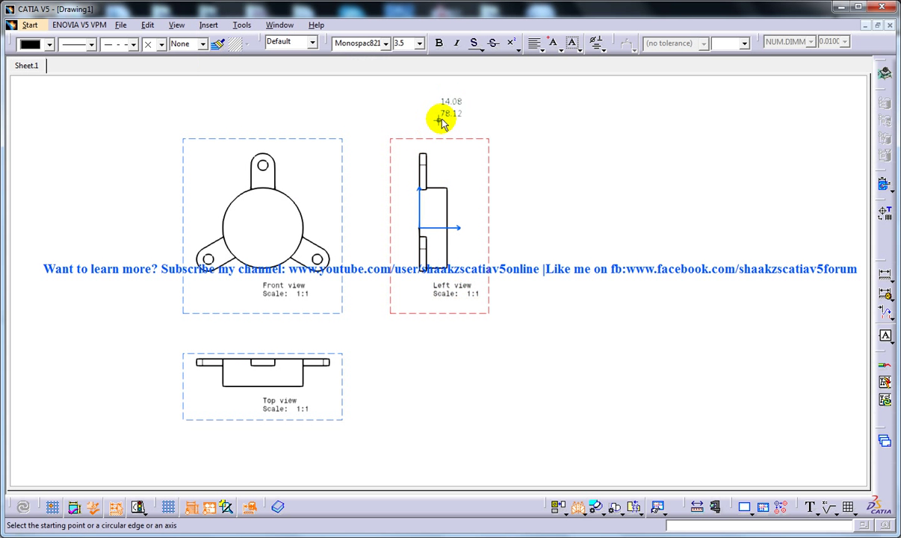
{"action": "scroll", "coordinate": [456, 202], "scroll_direction": "up", "scroll_amount": 3}
{"action": "middle_click_drag", "start_coordinate": [225, 173], "coordinate": [341, 237]}
{"action": "left_click", "coordinate": [308, 141]}
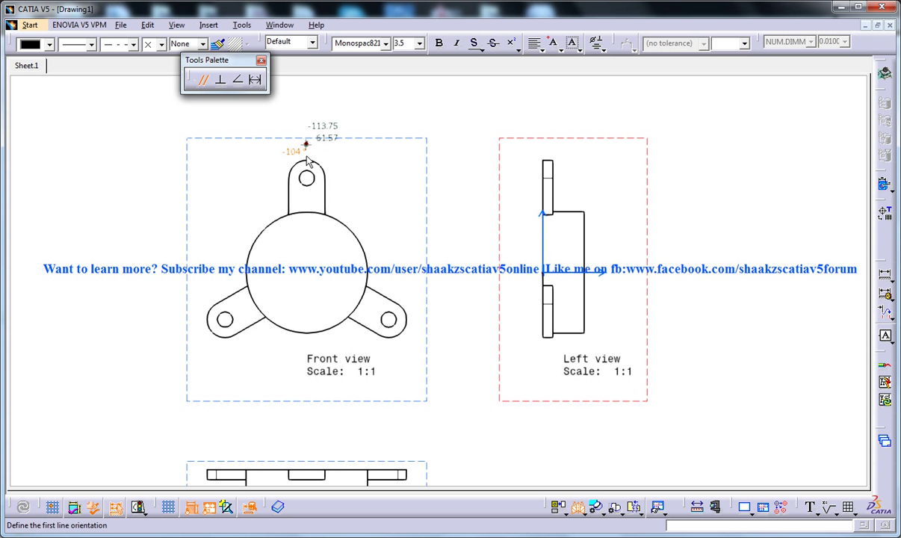
{"action": "left_click", "coordinate": [308, 274]}
{"action": "left_click", "coordinate": [446, 354]}
{"action": "double_click", "coordinate": [447, 353]}
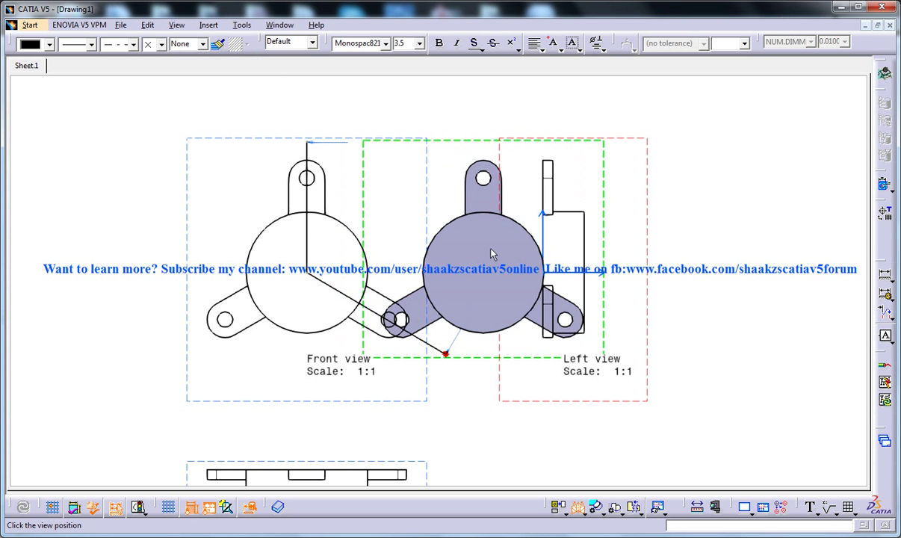
{"action": "middle_click_drag", "start_coordinate": [538, 175], "coordinate": [402, 258]}
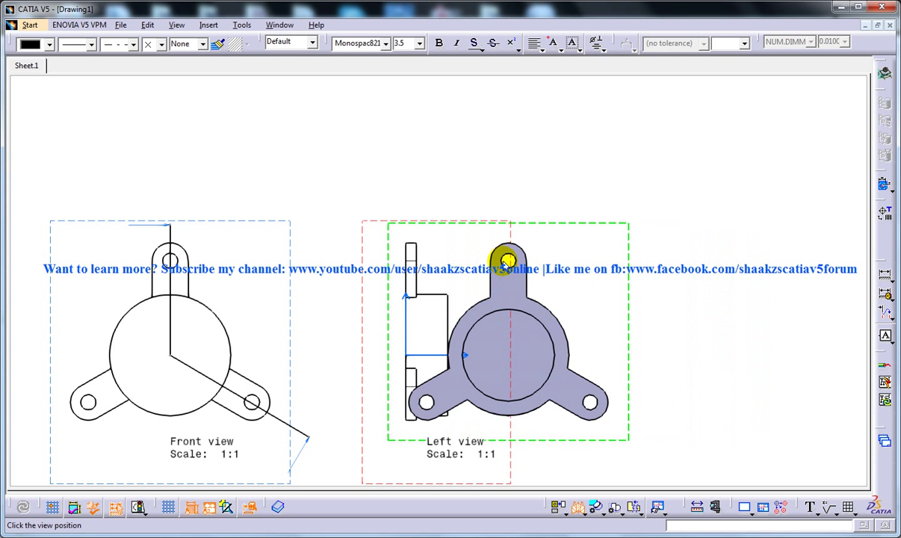
{"action": "key", "text": "Escape"}
{"action": "middle_click_drag", "start_coordinate": [416, 248], "coordinate": [505, 257]}
{"action": "middle_click_drag", "start_coordinate": [445, 241], "coordinate": [519, 197]}
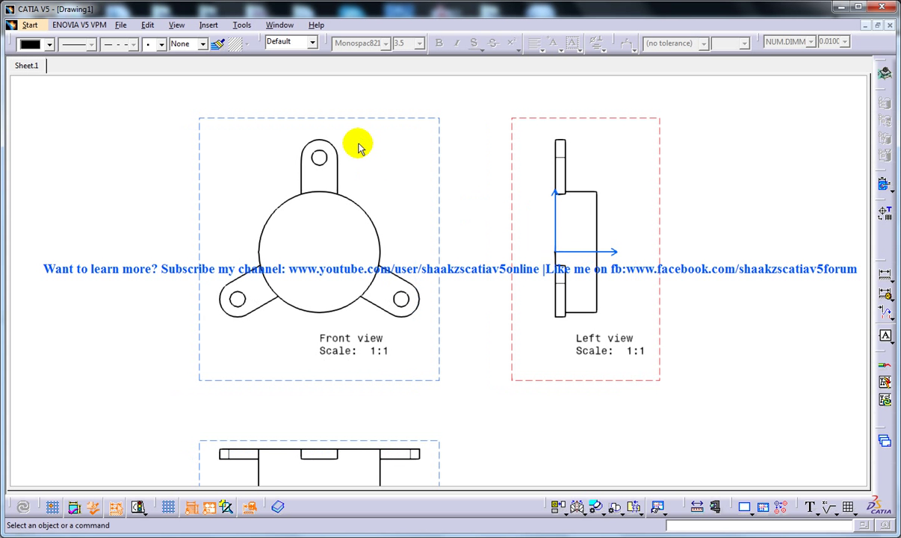
- Make the Front view active and start an Aligned Section View
{"action": "left_click", "coordinate": [241, 25]}
{"action": "mouse_move", "coordinate": [209, 27]}
{"action": "left_click", "coordinate": [227, 59]}
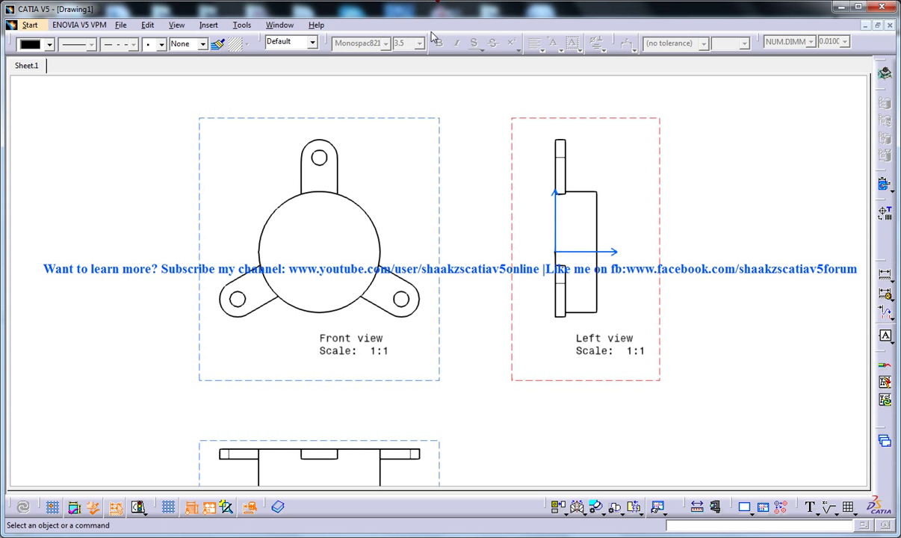
{"action": "double_click", "coordinate": [388, 117]}
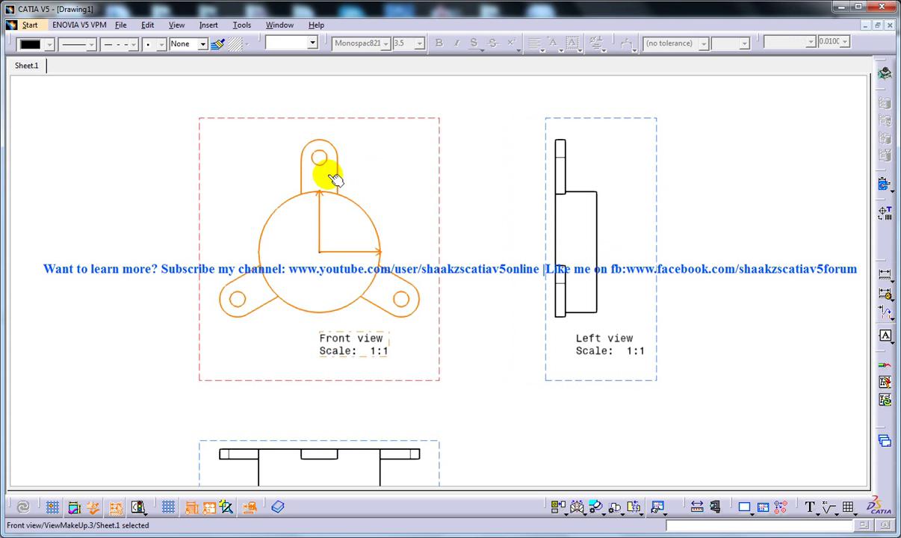
{"action": "left_click", "coordinate": [208, 25]}
{"action": "mouse_move", "coordinate": [268, 61]}
{"action": "mouse_move", "coordinate": [354, 74]}
{"action": "left_click", "coordinate": [440, 88]}
- Draw the cutting line from the top lug axis through the centre to the lower-left hole
{"action": "mouse_move", "coordinate": [411, 177]}
{"action": "middle_mouse_down"}
{"action": "mouse_move", "coordinate": [418, 202]}
{"action": "mouse_move", "coordinate": [406, 192]}
{"action": "mouse_move", "coordinate": [404, 145]}
{"action": "mouse_move", "coordinate": [457, 178]}
{"action": "middle_mouse_up"}
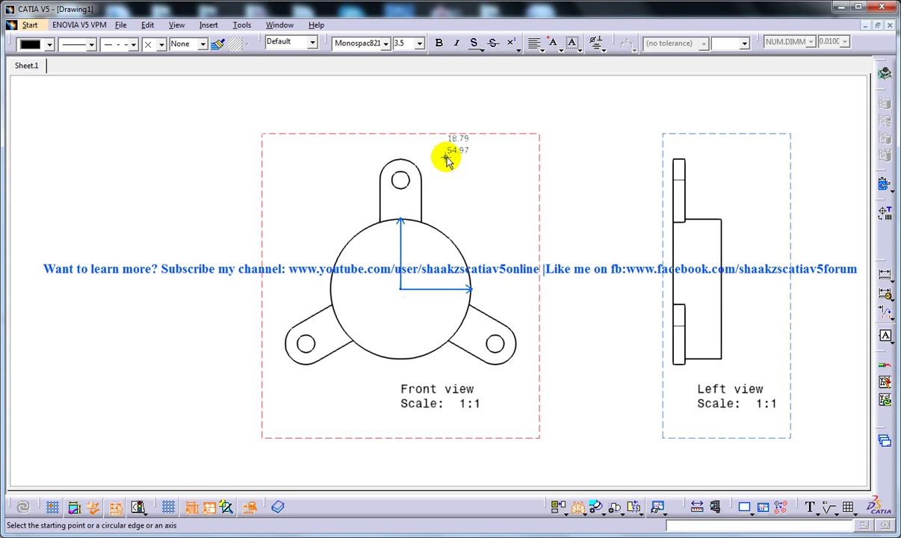
{"action": "left_click", "coordinate": [399, 146]}
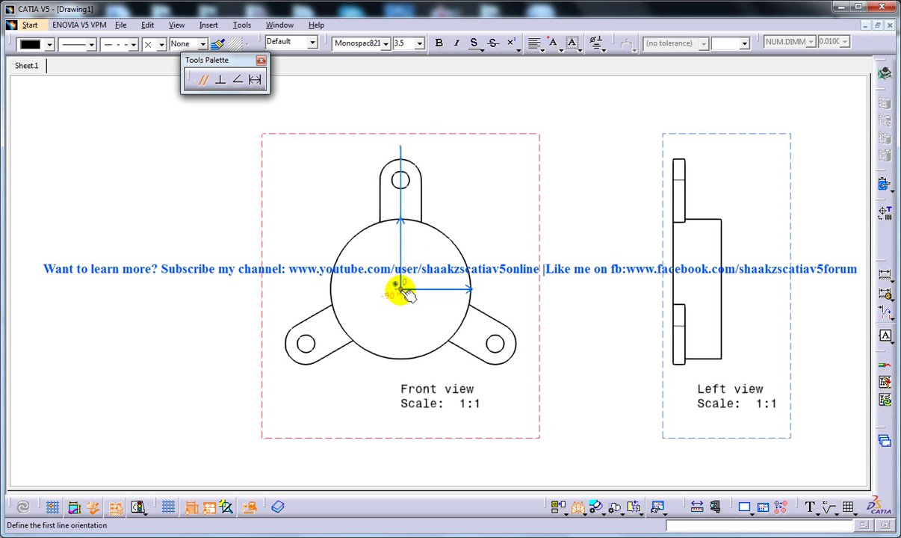
{"action": "left_click", "coordinate": [401, 289]}
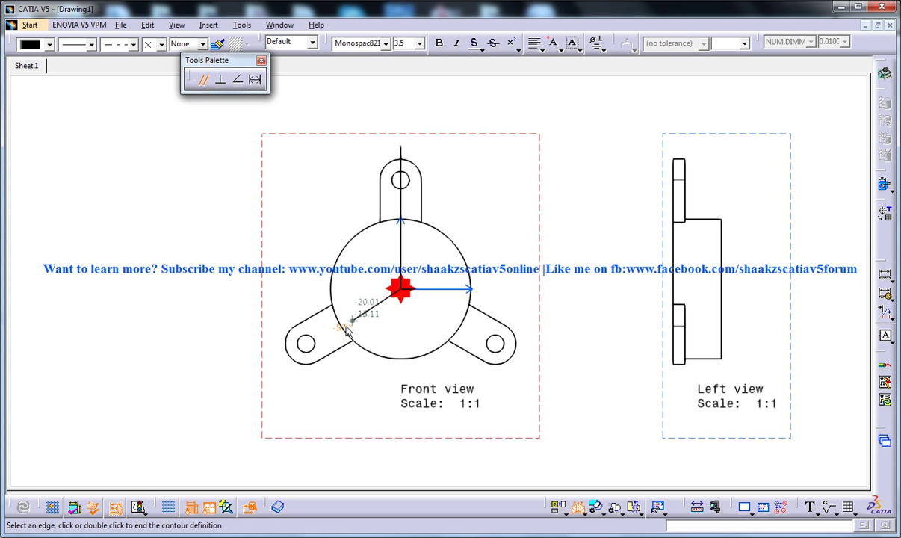
{"action": "left_click", "coordinate": [305, 344]}
{"action": "double_click", "coordinate": [269, 367]}
{"action": "middle_click_drag", "start_coordinate": [193, 302], "coordinate": [428, 362]}
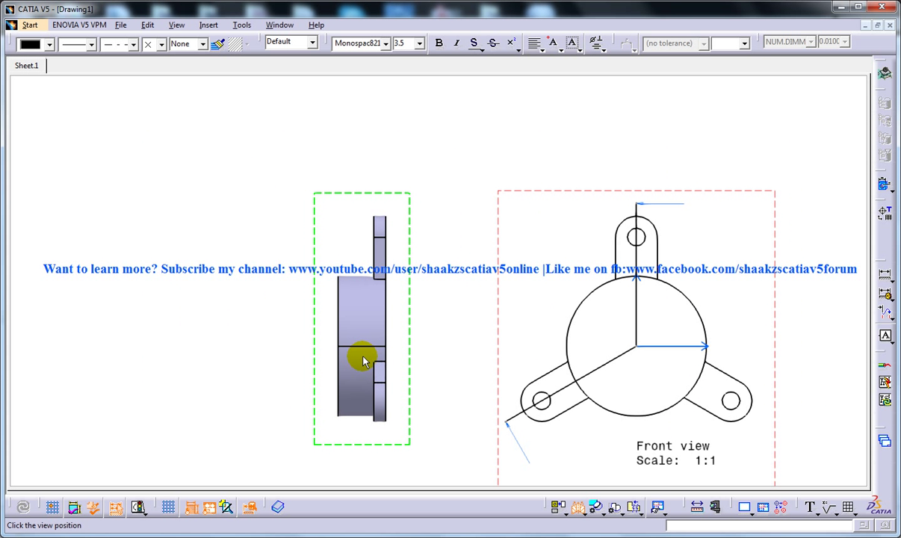
- Place the hatched Section view A-A left of the front view and pan both into view
{"action": "left_click", "coordinate": [364, 361]}
{"action": "mouse_move", "coordinate": [464, 353]}
{"action": "middle_mouse_down"}
{"action": "mouse_move", "coordinate": [451, 287]}
{"action": "mouse_move", "coordinate": [451, 298]}
{"action": "middle_mouse_up"}
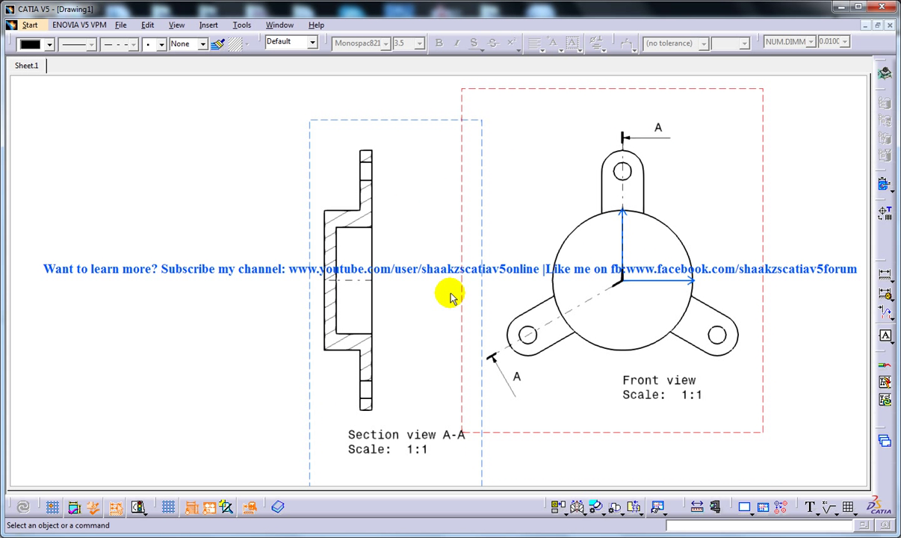